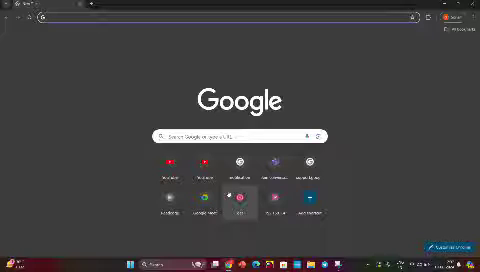
Search Google for 'microsoft teams'
left_click(100, 17)
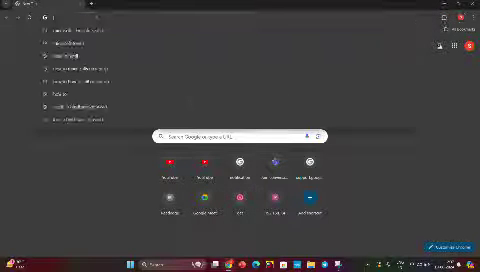
type("m")
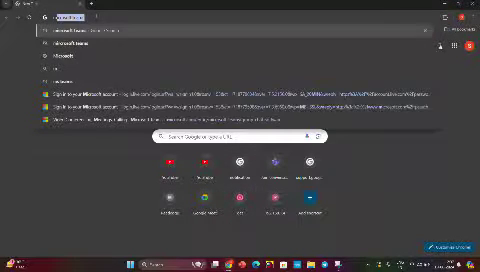
type("icro")
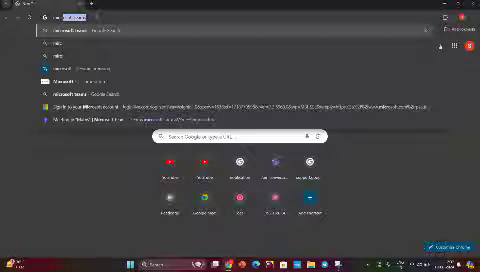
type("s")
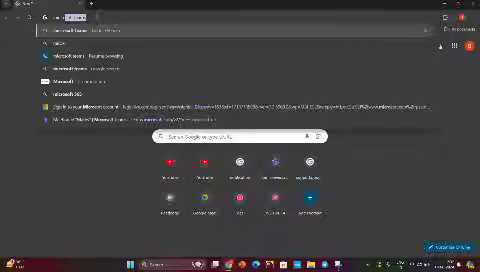
type("oft teams")
key("Return")
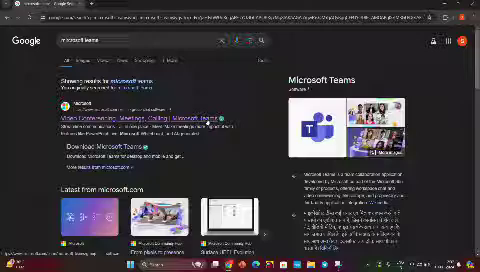
Open the official Microsoft Teams website from the search results
left_click(108, 119)
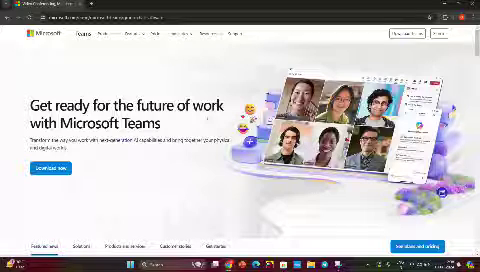
scroll(169, 86, "down", 3)
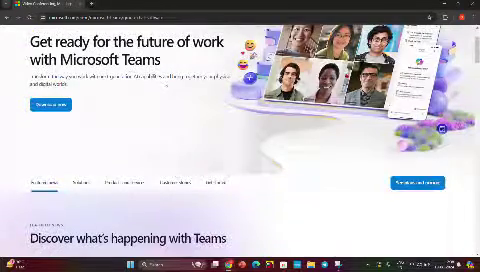
scroll(169, 86, "down", 2)
scroll(169, 86, "down", 2)
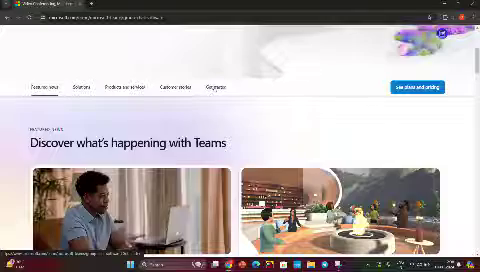
scroll(215, 88, "down", 8)
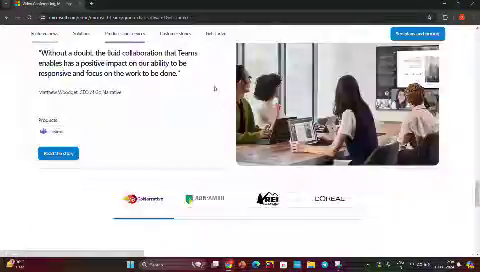
scroll(200, 82, "down", 5)
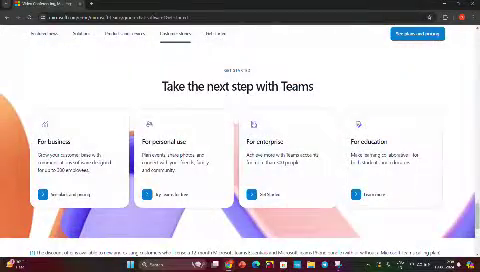
scroll(166, 150, "down", 6)
scroll(166, 150, "down", 3)
scroll(161, 150, "up", 5)
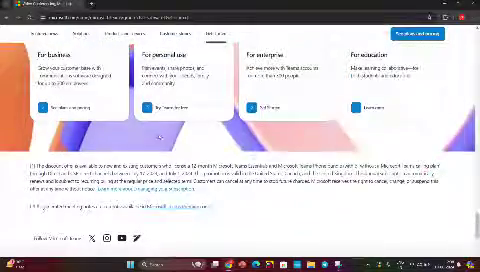
scroll(161, 150, "up", 3)
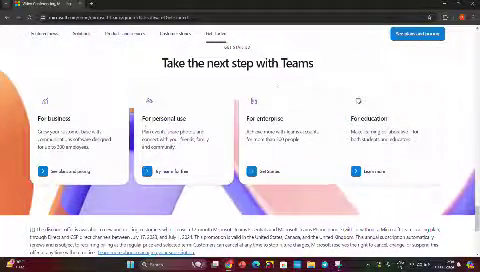
scroll(166, 150, "down", 1)
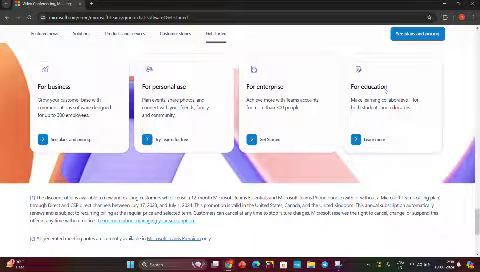
scroll(166, 150, "up", 1)
scroll(166, 150, "up", 1)
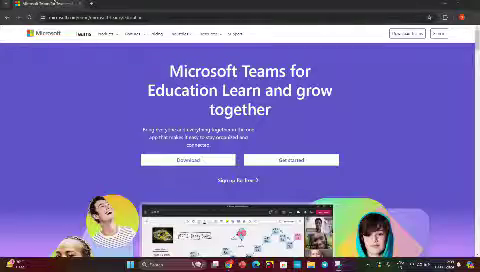
scroll(240, 150, "down", 3)
scroll(240, 150, "down", 3)
scroll(240, 150, "down", 3)
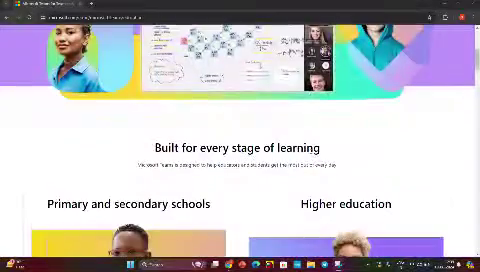
scroll(240, 150, "down", 4)
scroll(240, 150, "down", 4)
scroll(240, 150, "down", 3)
scroll(240, 150, "up", 6)
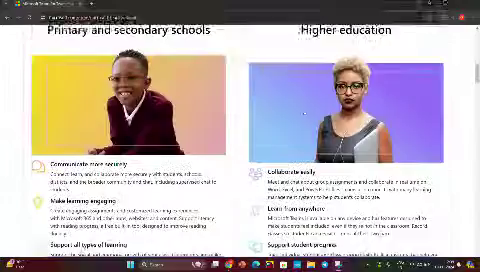
scroll(303, 113, "up", 5)
scroll(303, 113, "up", 5)
scroll(303, 113, "up", 3)
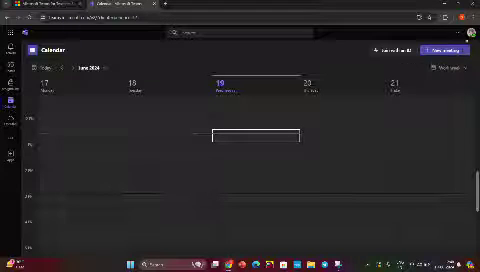
Check the account status, start a new meeting form, and view the Microsoft 365 apps list
left_click(470, 33)
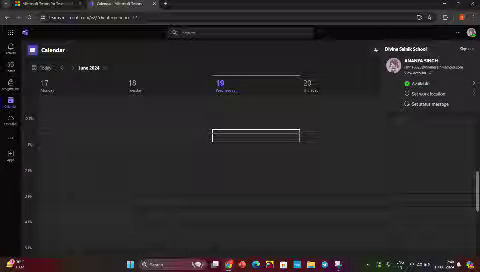
mouse_move(420, 83)
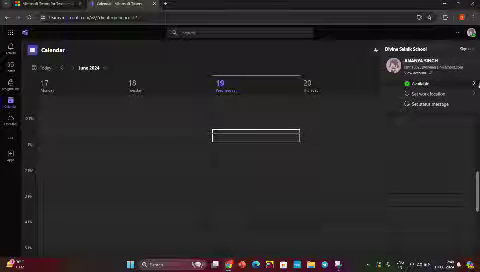
left_click(466, 133)
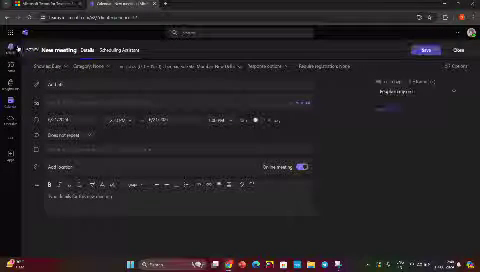
left_click(10, 49)
left_click(10, 35)
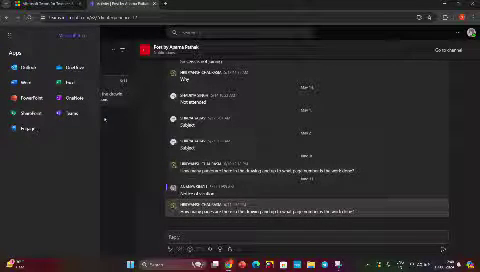
left_click(136, 86)
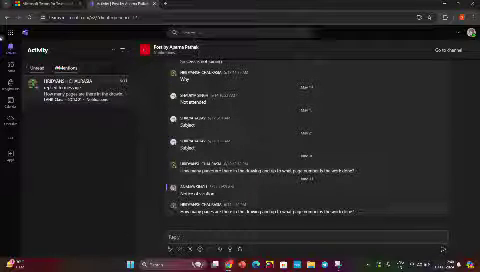
Visit the class team's channel and the Activity feed, ending on the June 2024 calendar
left_click(9, 60)
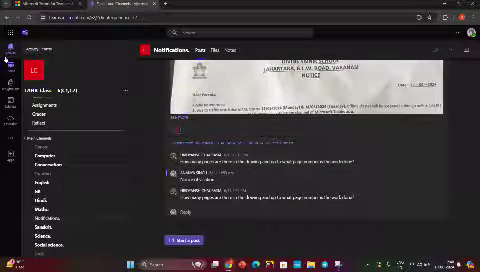
left_click(10, 66)
left_click(10, 102)
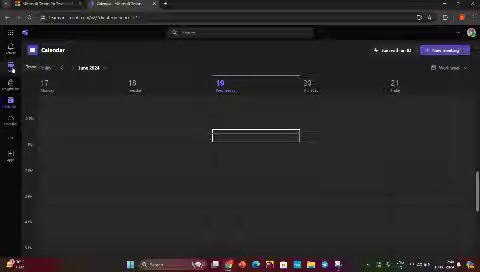
Open the class team's Notifications channel, then its General channel
left_click(12, 70)
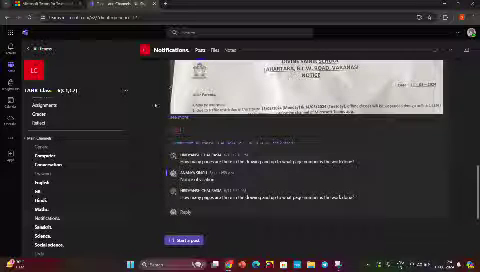
scroll(60, 120, "down", 1)
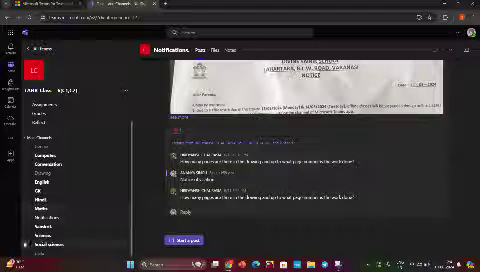
left_click(50, 145)
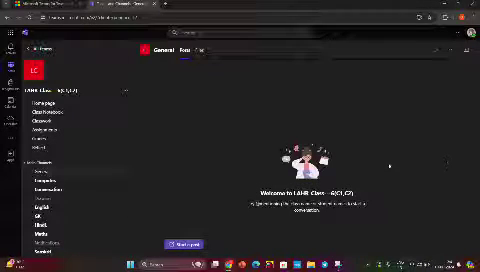
scroll(90, 170, "down", 2)
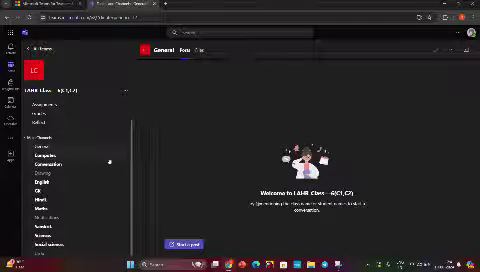
scroll(110, 160, "up", 2)
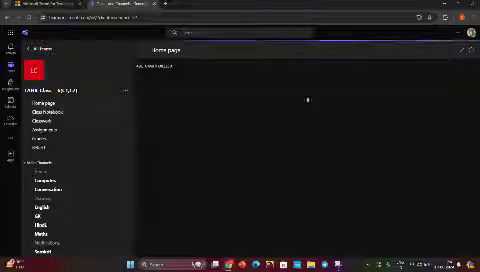
View the Class Notebook and Classwork pages, then go back to the General channel posts
left_click(48, 112)
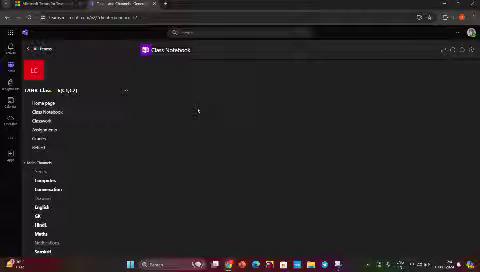
left_click(44, 120)
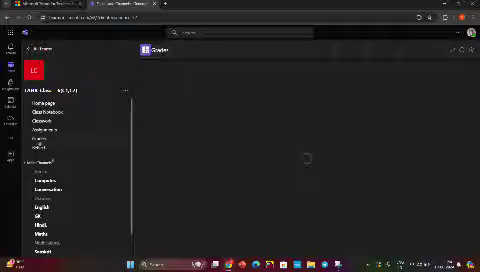
left_click(61, 168)
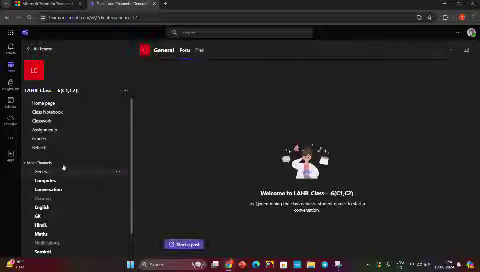
scroll(105, 165, "down", 2)
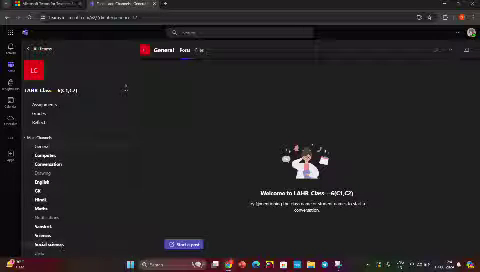
Open the Drawing, Computer, Conversation and English channels in turn
left_click(45, 173)
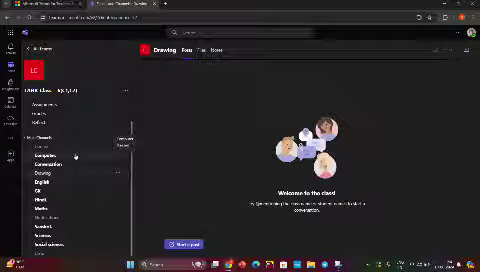
left_click(72, 155)
left_click(47, 164)
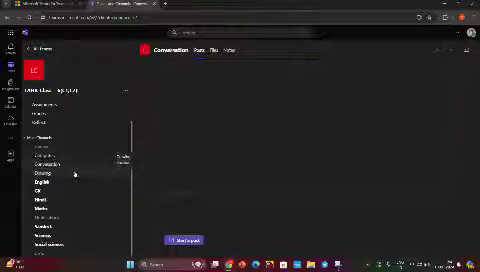
left_click(42, 182)
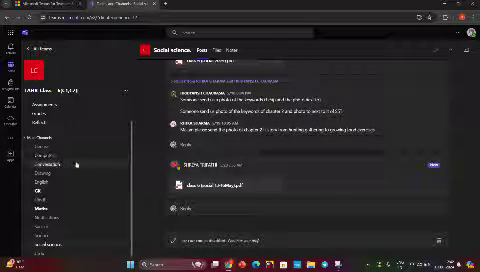
scroll(300, 150, "up", 3)
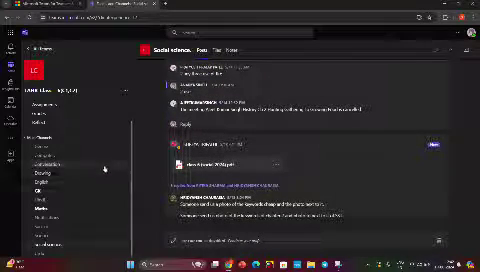
scroll(230, 180, "up", 4)
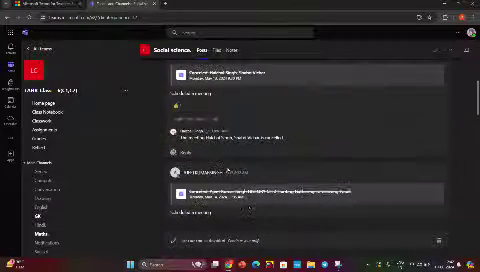
scroll(228, 172, "up", 3)
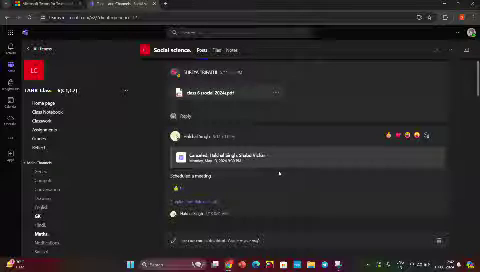
mouse_move(300, 85)
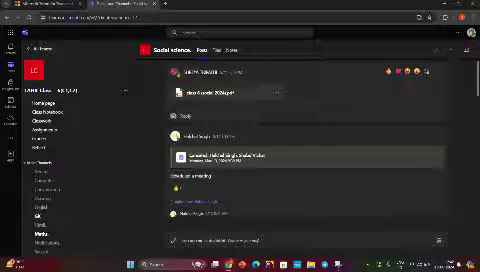
left_click(468, 50)
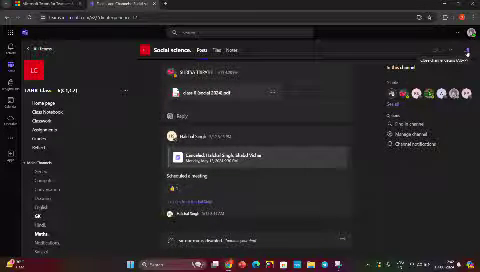
left_click(468, 52)
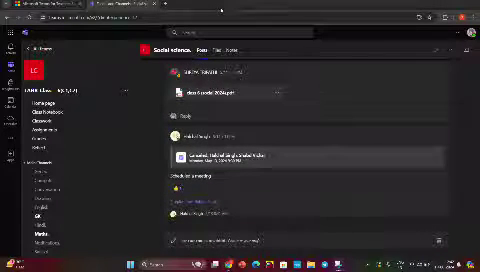